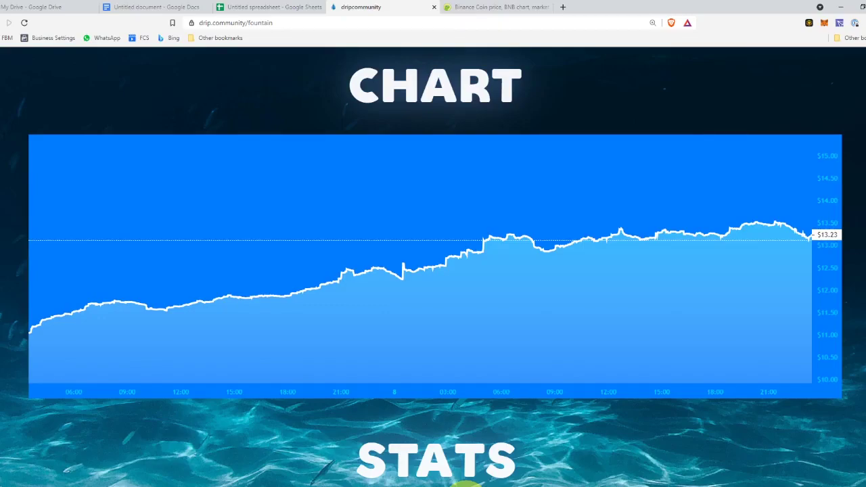
- Examine the DRIP price history on the fountain page's chart, from early July to the latest hours up close
drag(145, 298, 543, 296)
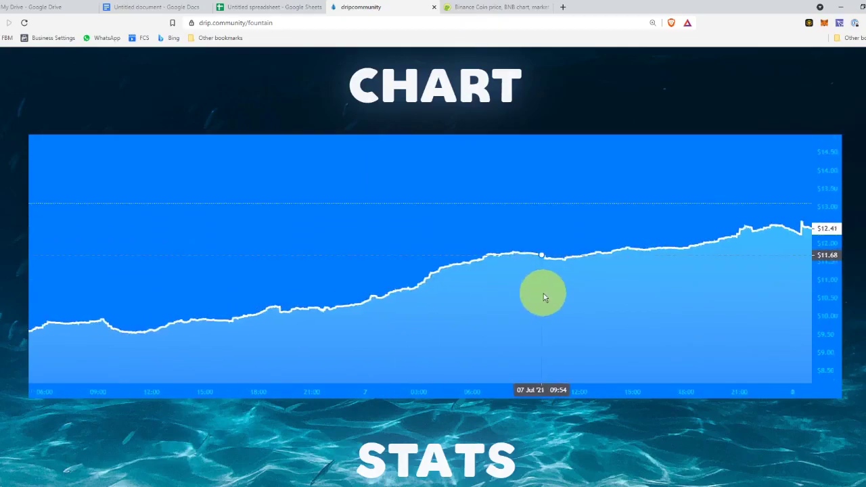
drag(273, 342, 600, 318)
drag(231, 346, 395, 323)
drag(549, 292, 369, 297)
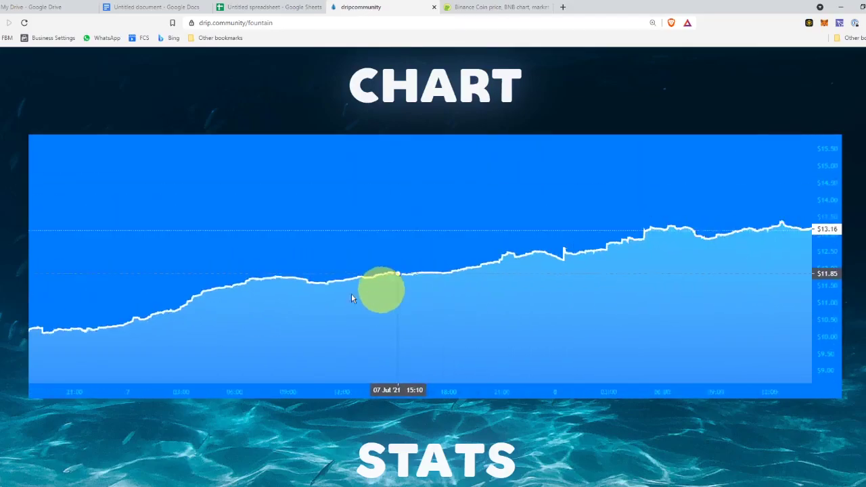
drag(605, 294, 352, 300)
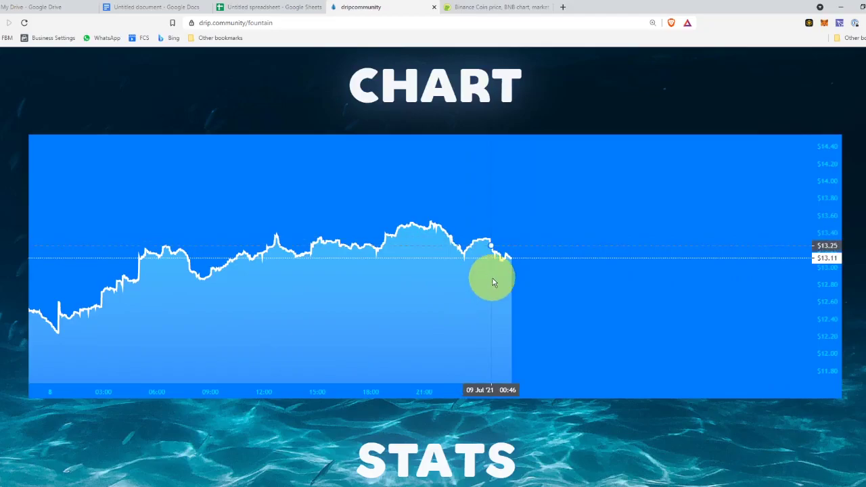
drag(493, 283, 406, 284)
scroll(406, 286, up, 5)
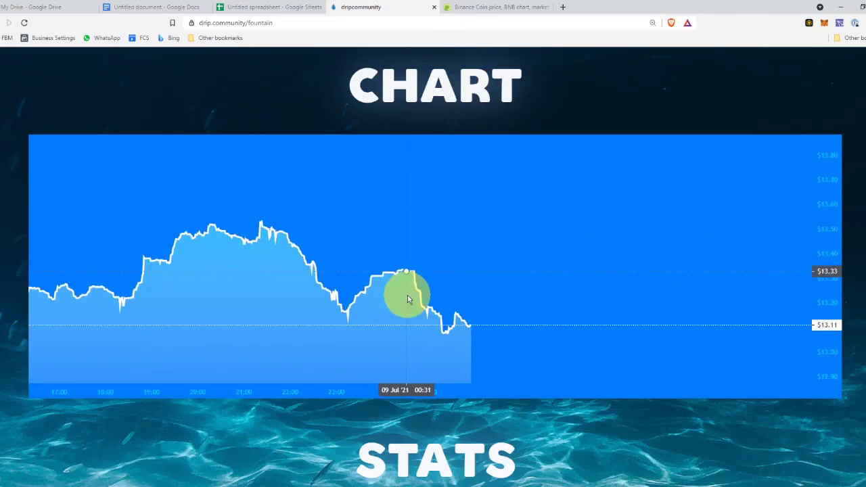
scroll(377, 300, up, 2)
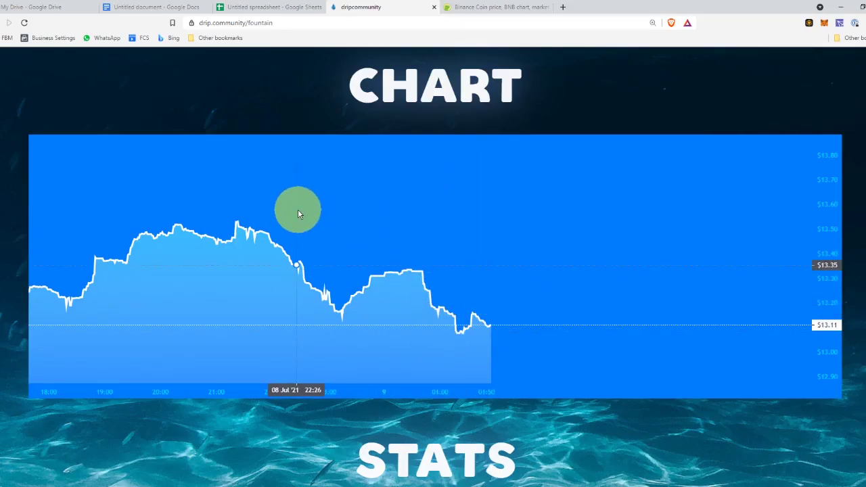
- Check the 24-hour Binance Coin price chart on CoinGecko, and return to the DRIP fountain page's price and balance figures
click(507, 6)
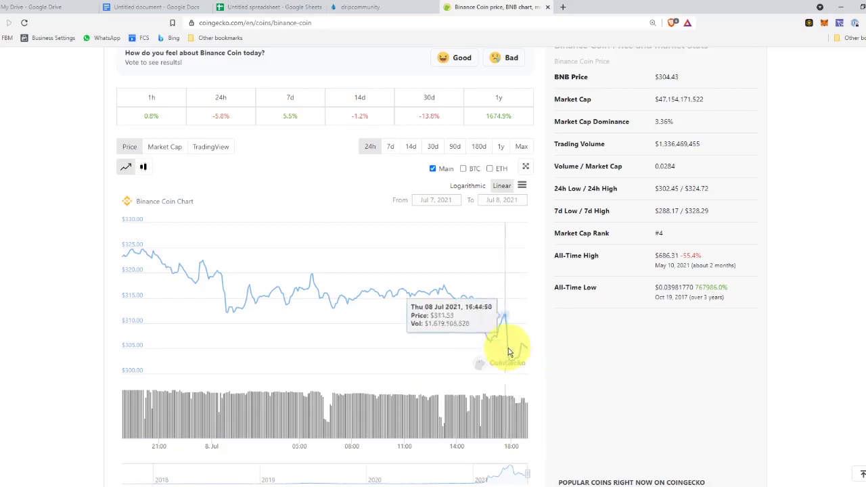
click(376, 6)
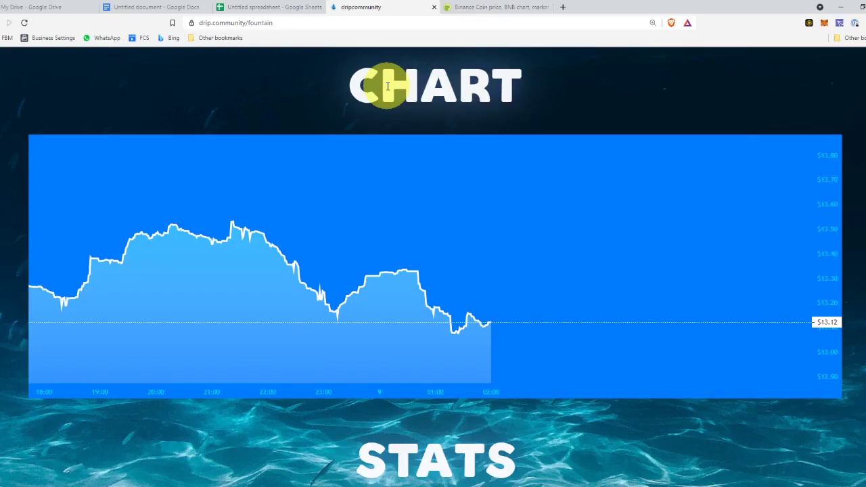
scroll(393, 98, up, 10)
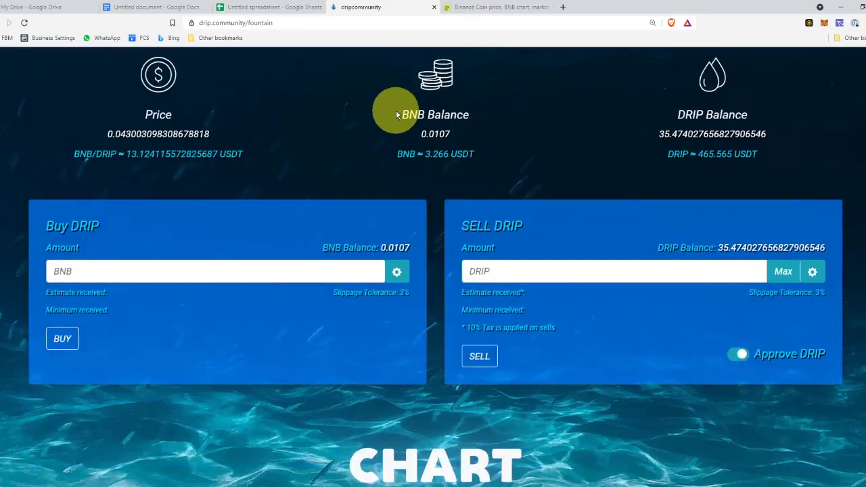
- Open the Reservoir page and consult the Reservoir section of the DRIP lightpaper PDF before returning to the page
click(276, 69)
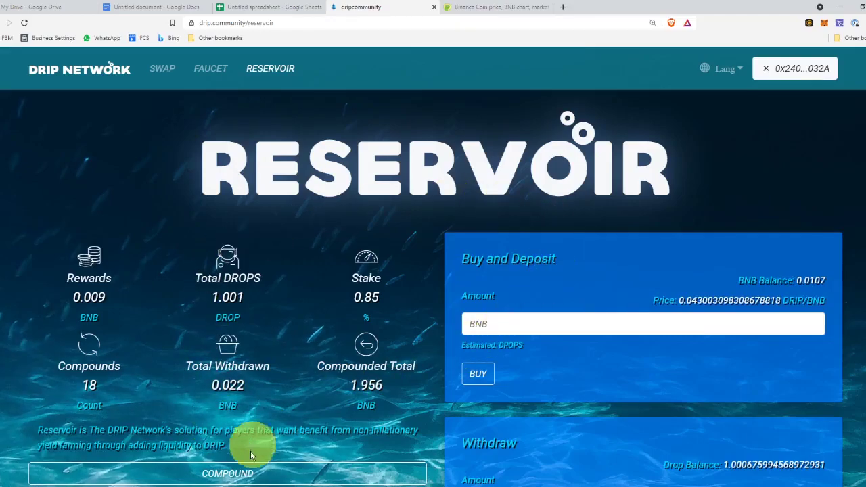
click(212, 486)
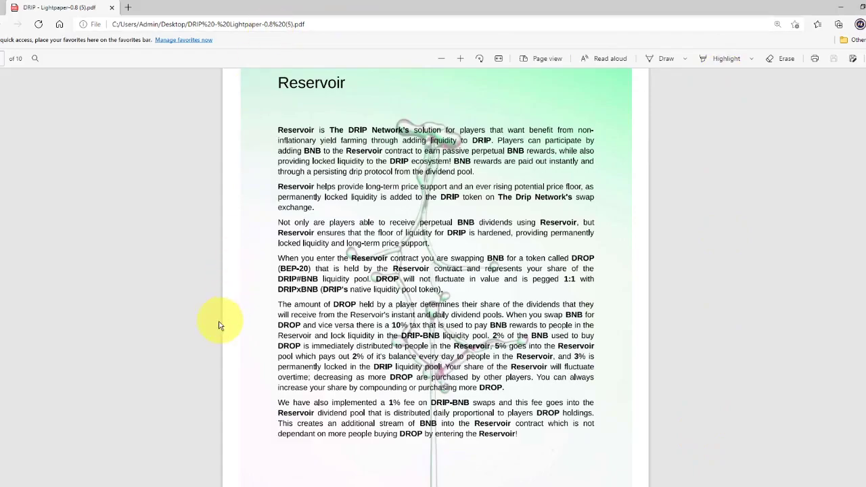
key(alt+Tab)
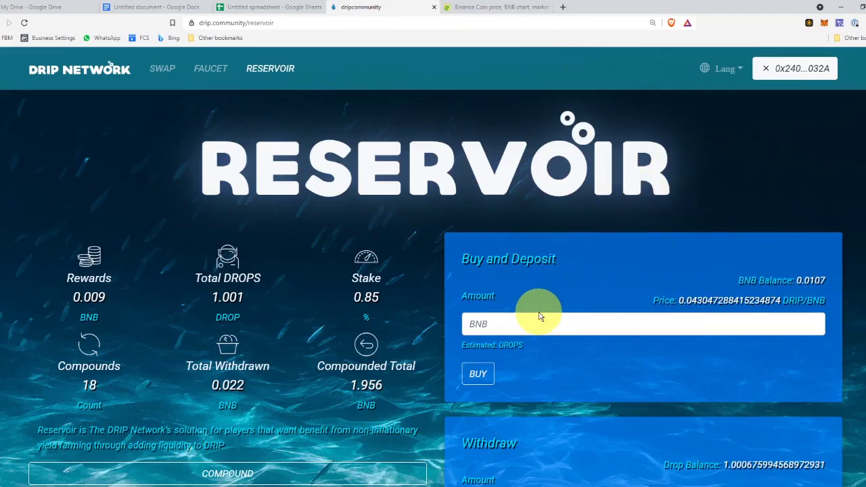
- Look over the Reservoir page's reward statistics and its Buy and Deposit and Withdraw sections
scroll(540, 316, down, 1)
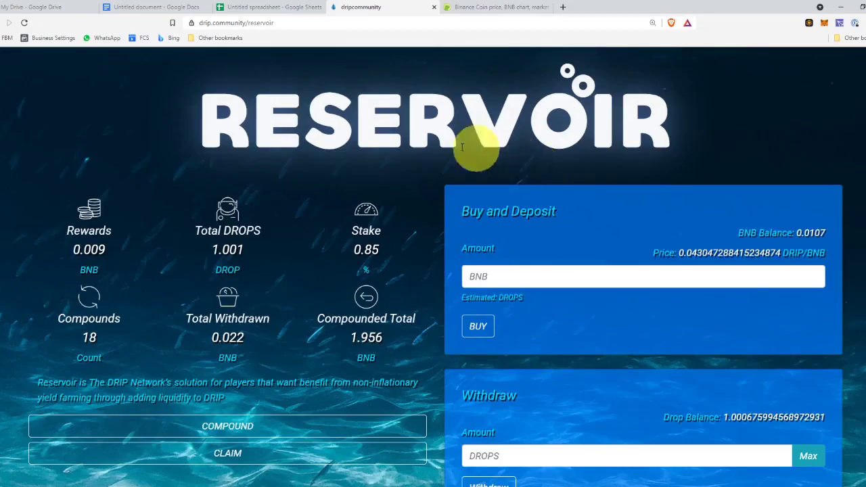
scroll(501, 386, down, 1)
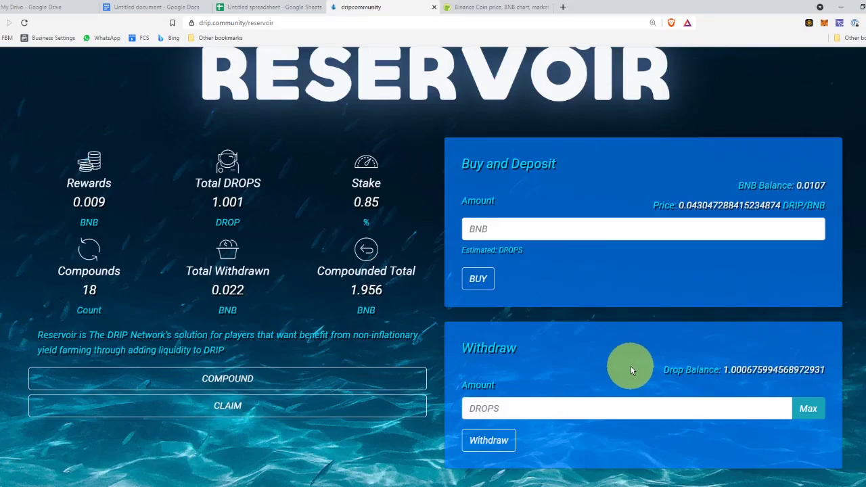
scroll(460, 270, down, 7)
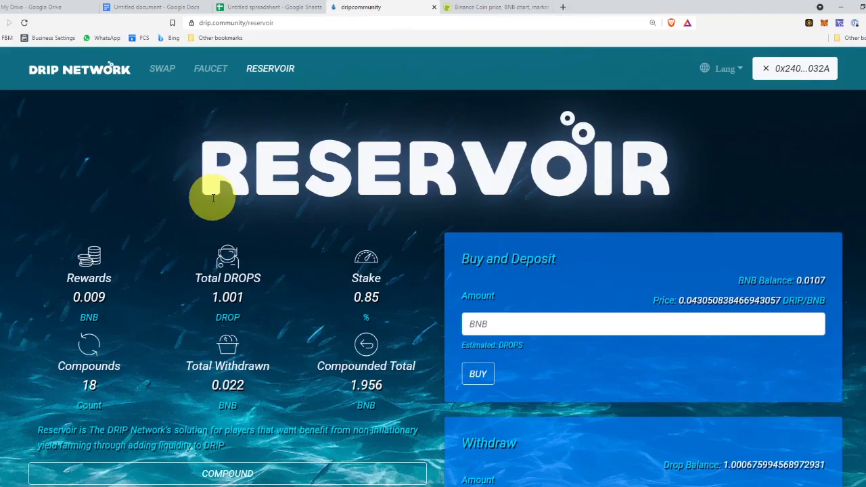
- Switch to Calculator and multiply 500 by 300
click(477, 486)
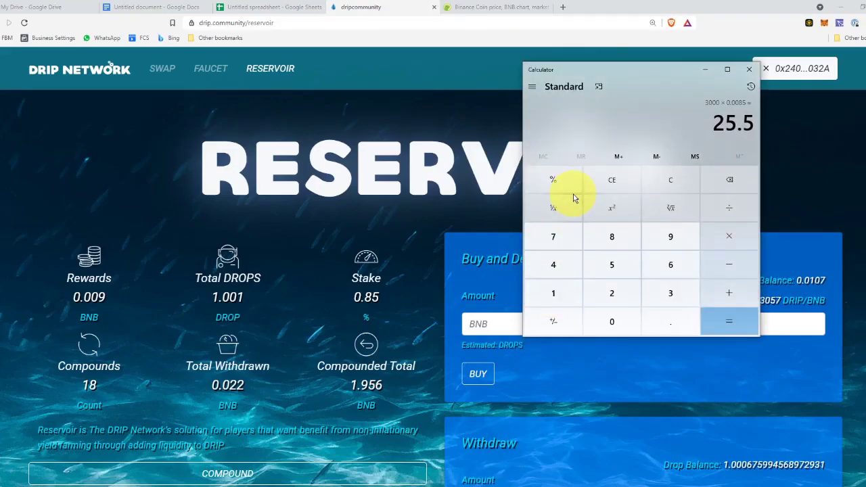
text(500)
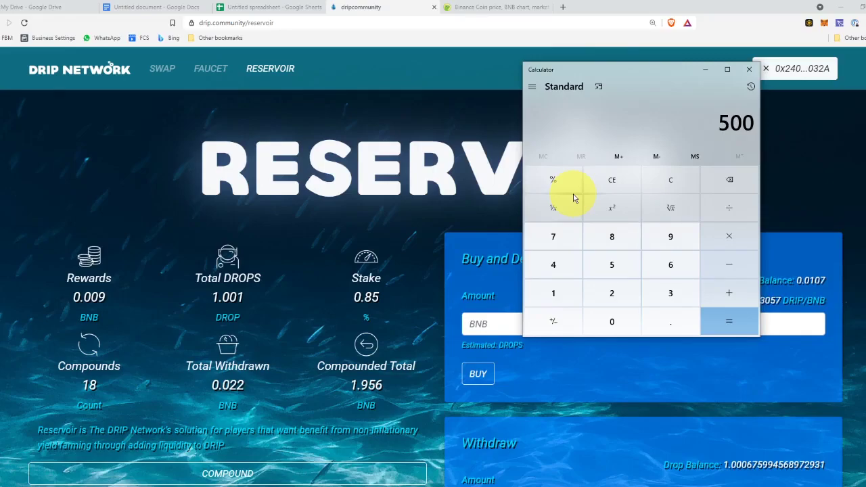
key(asterisk)
text(63)
key(BackSpace)
key(BackSpace)
text(300)
key(Return)
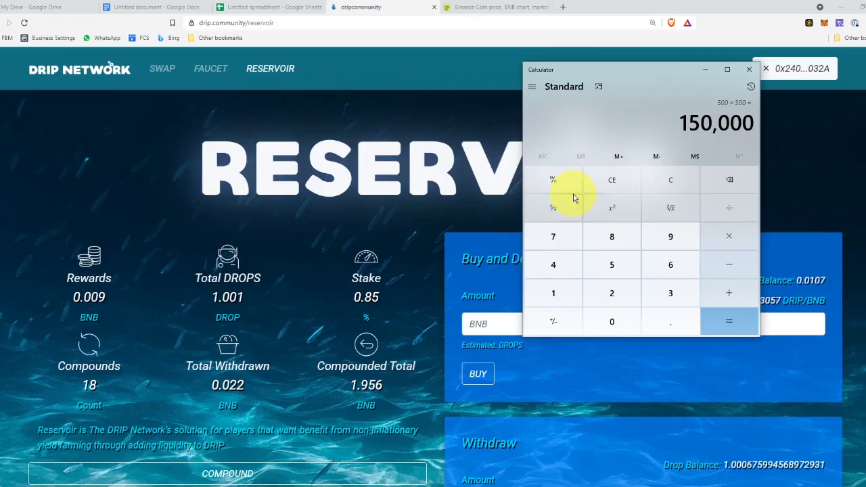
- Multiply the calculated total by 0.1 and divide that tax amount by 2
text(*0.1)
key(Return)
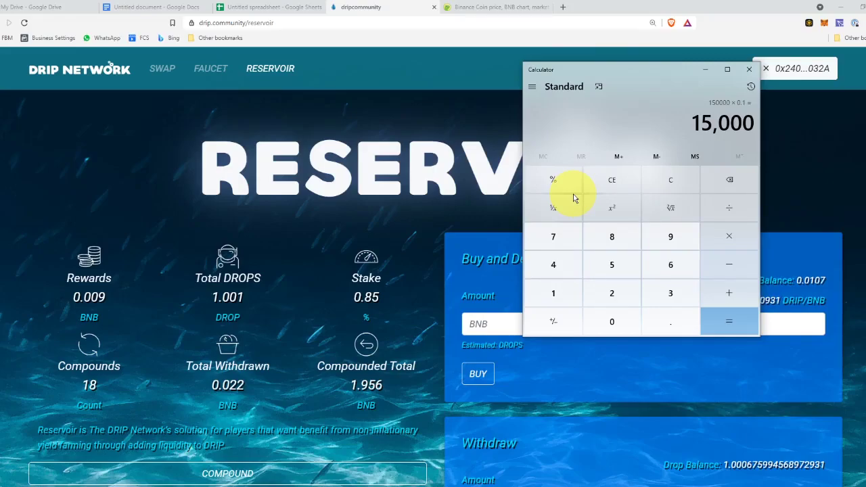
text(/2)
key(Return)
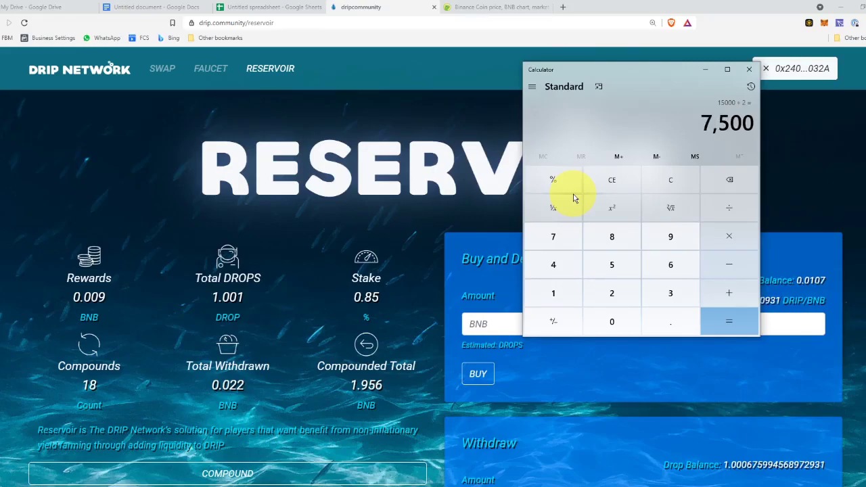
- Calculate the 30% and 20% shares of 15,000 by multiplying it by 0.3 and separately by 0.2
text(15000)
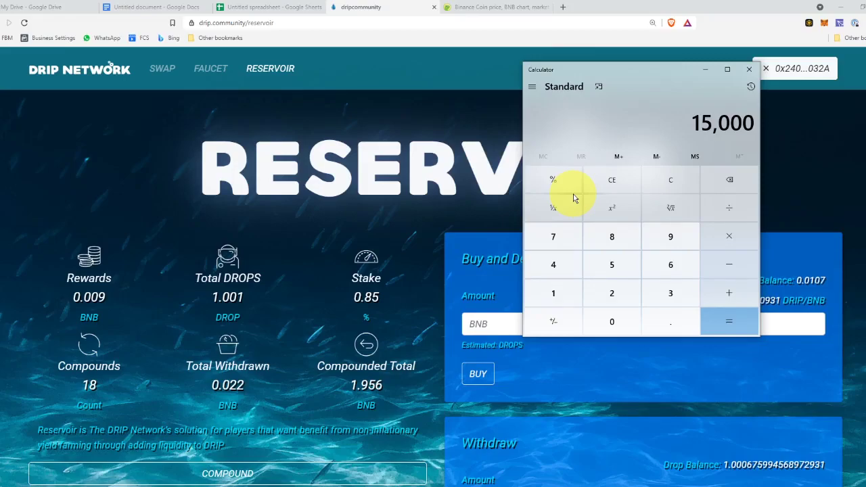
text(*0.3)
key(Return)
text(15000)
text(*0.2=)
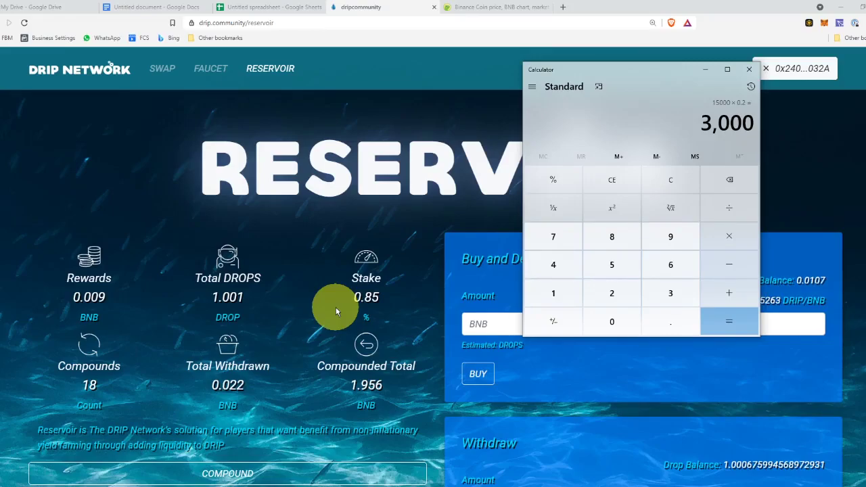
- Multiply the 20% share by 0.0085 to work out the payout for the 0.85% stake
key(asterisk)
text(.00)
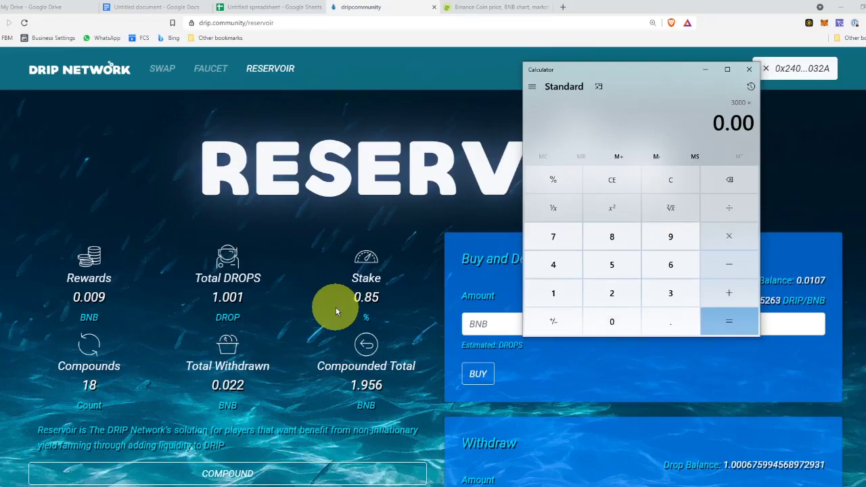
text(85)
key(Return)
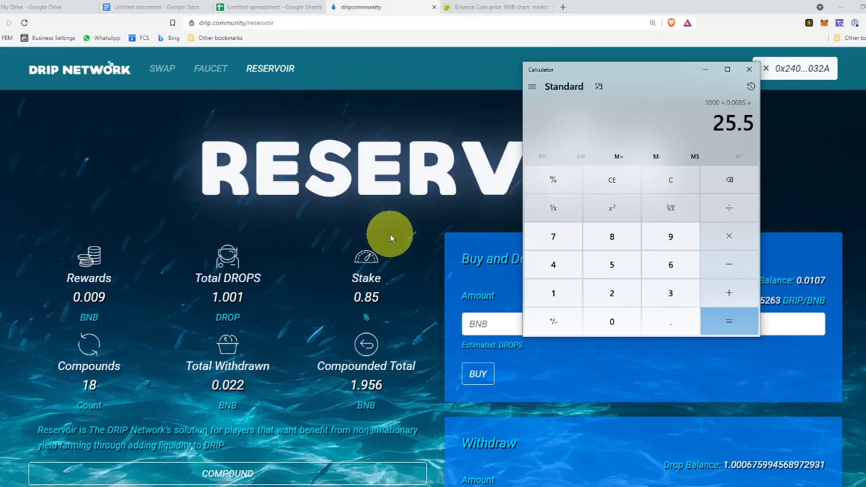
- Try to compound the Reservoir rewards, and minimise the calculator
scroll(413, 244, down, 3)
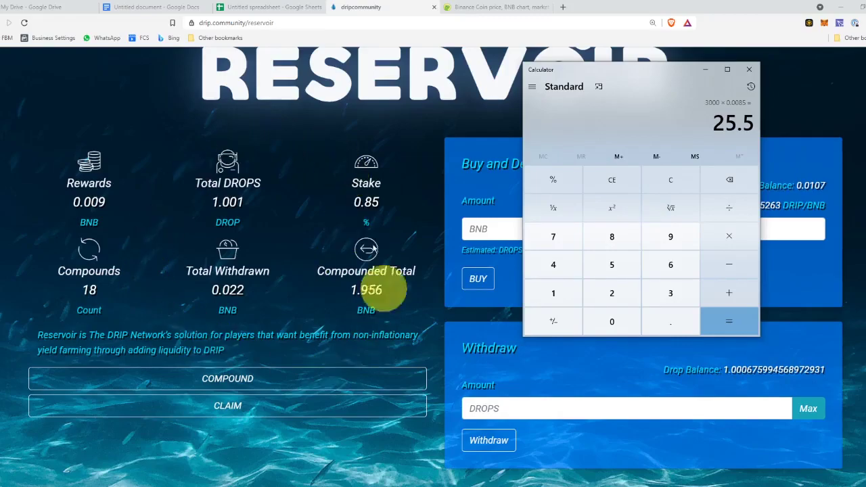
click(237, 379)
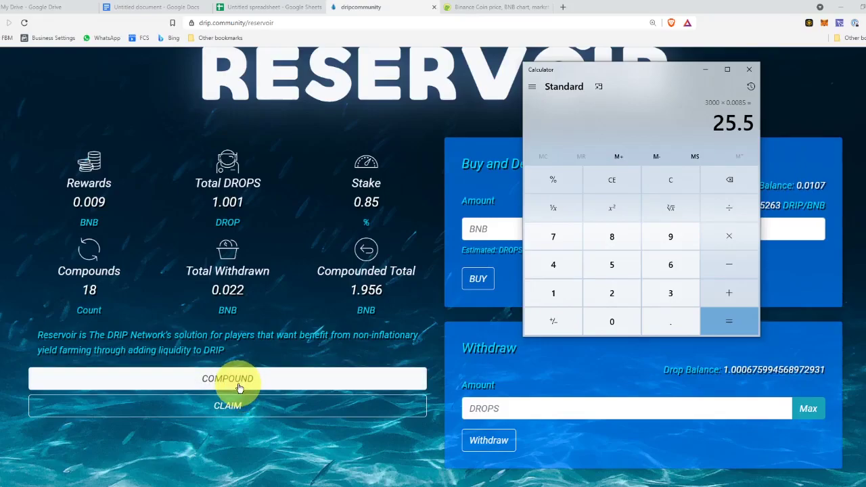
click(705, 69)
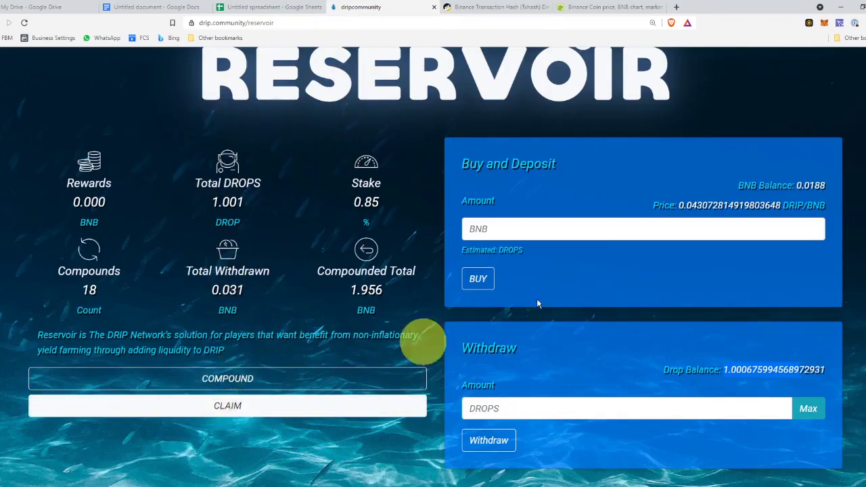
- Review the Reservoir statistics and enter 1 DROP as the amount to withdraw
scroll(811, 77, down, 1)
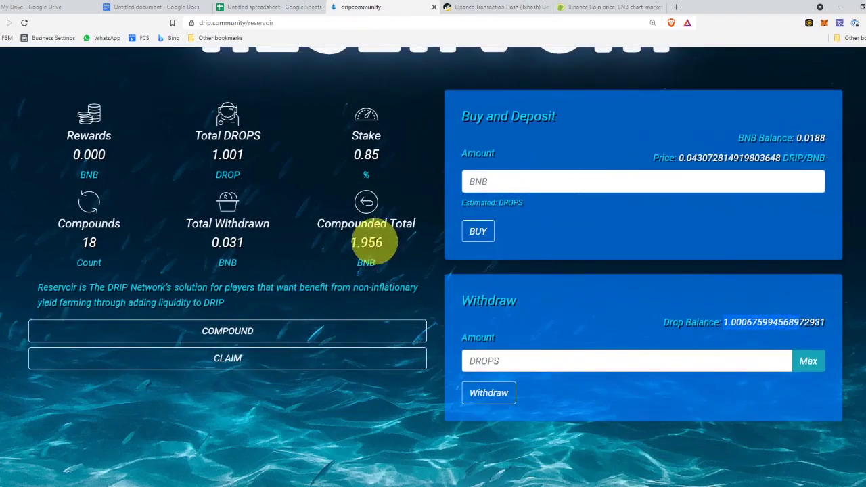
scroll(370, 332, up, 2)
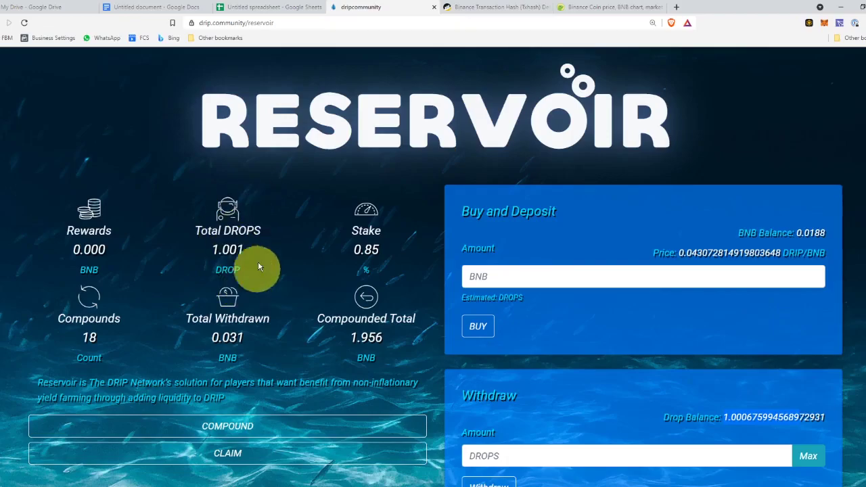
scroll(558, 387, down, 1)
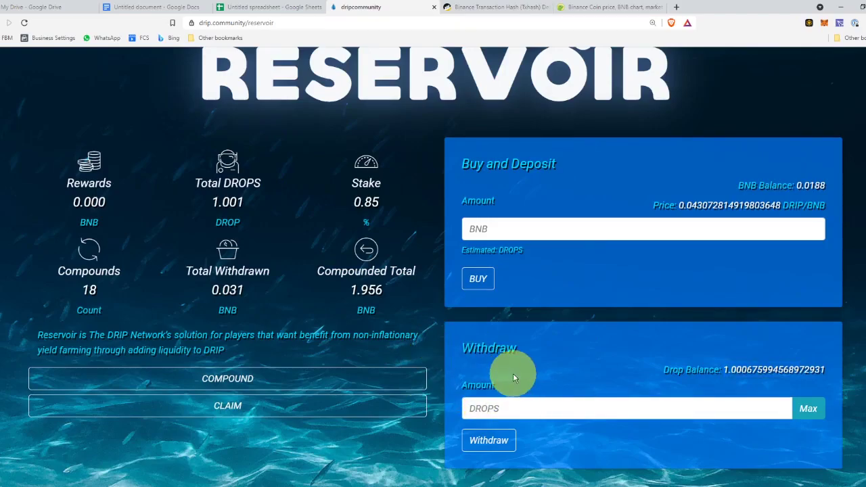
text(1)
scroll(513, 382, down, 1)
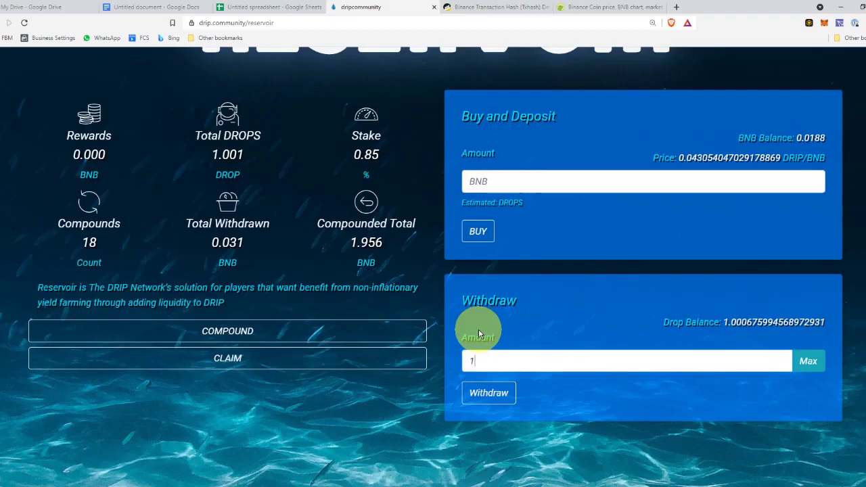
- Review the Reservoir's rewards figure together with its compound and claim options
scroll(379, 284, up, 1)
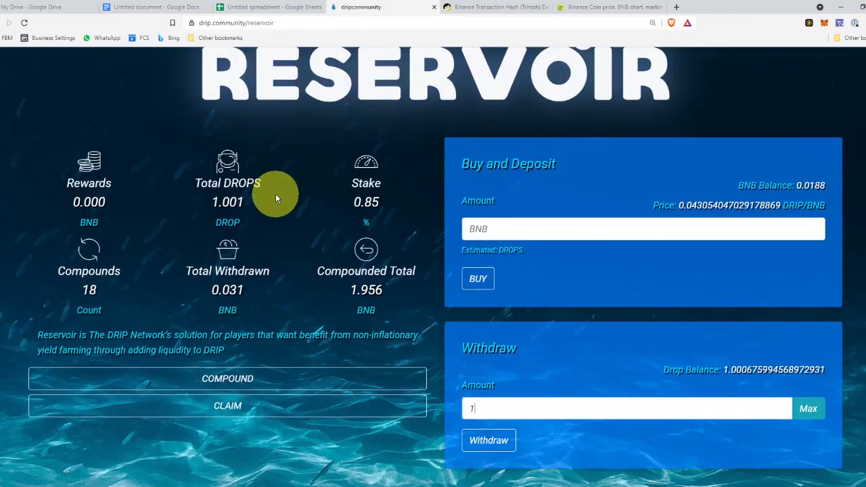
scroll(264, 203, up, 1)
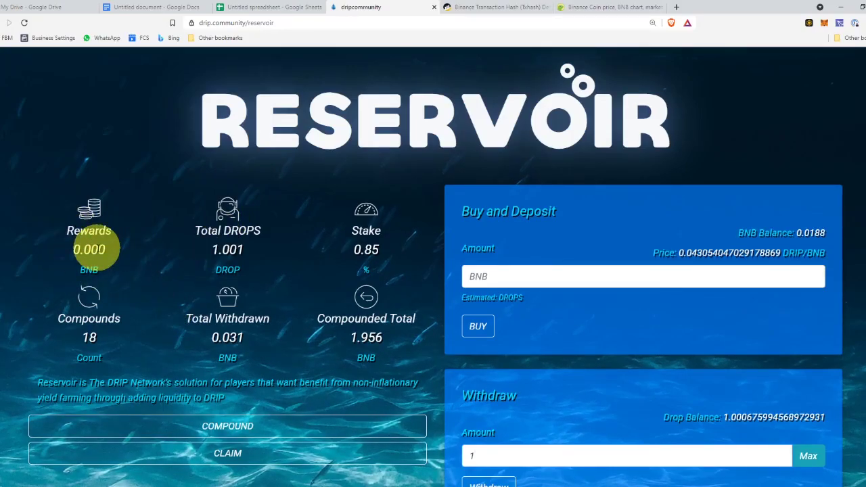
scroll(193, 400, down, 1)
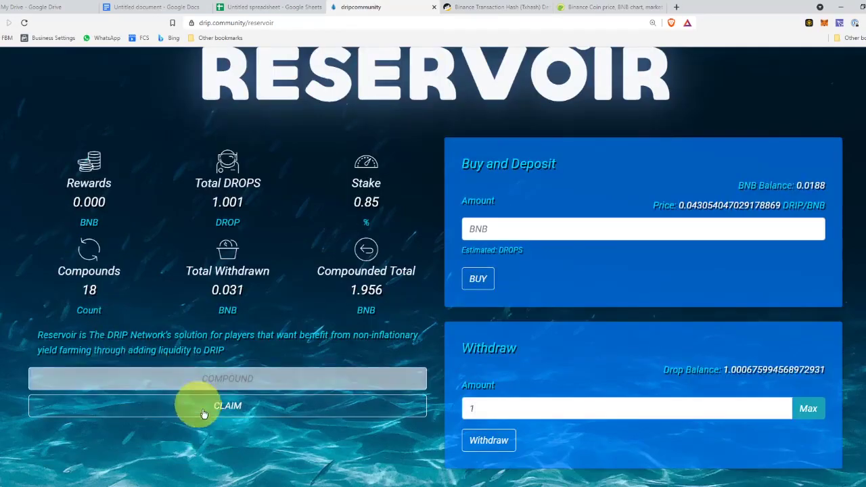